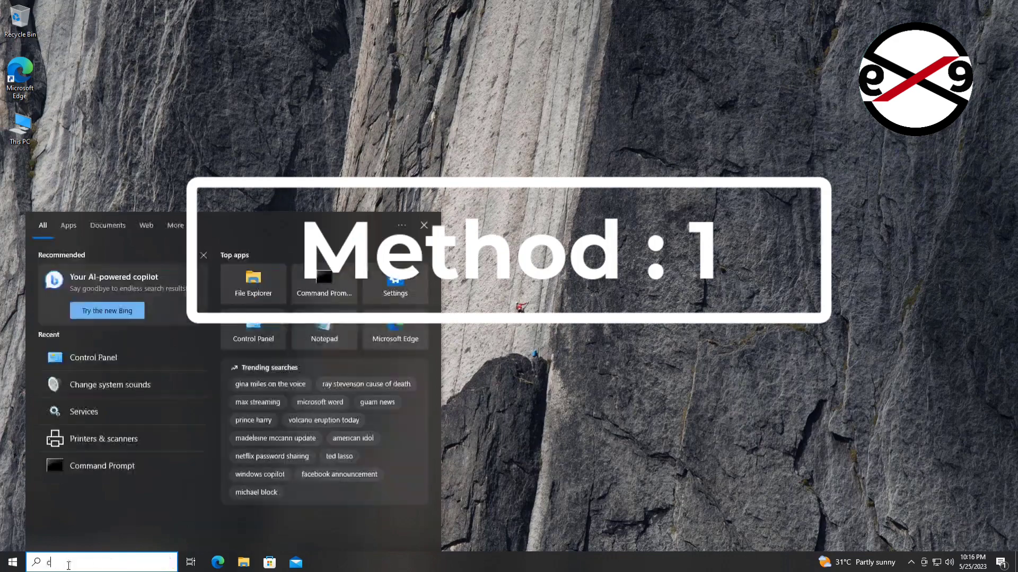
Step: Open the Windows Features list from Programs and Features in Control Panel
{"action": "type", "text": "control panel"}
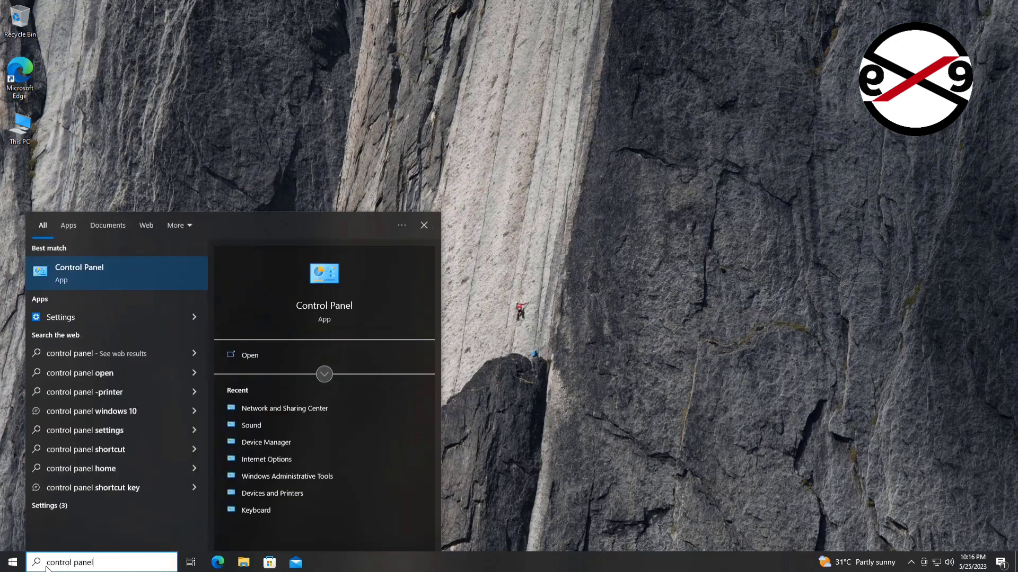
{"action": "left_click", "coordinate": [78, 274]}
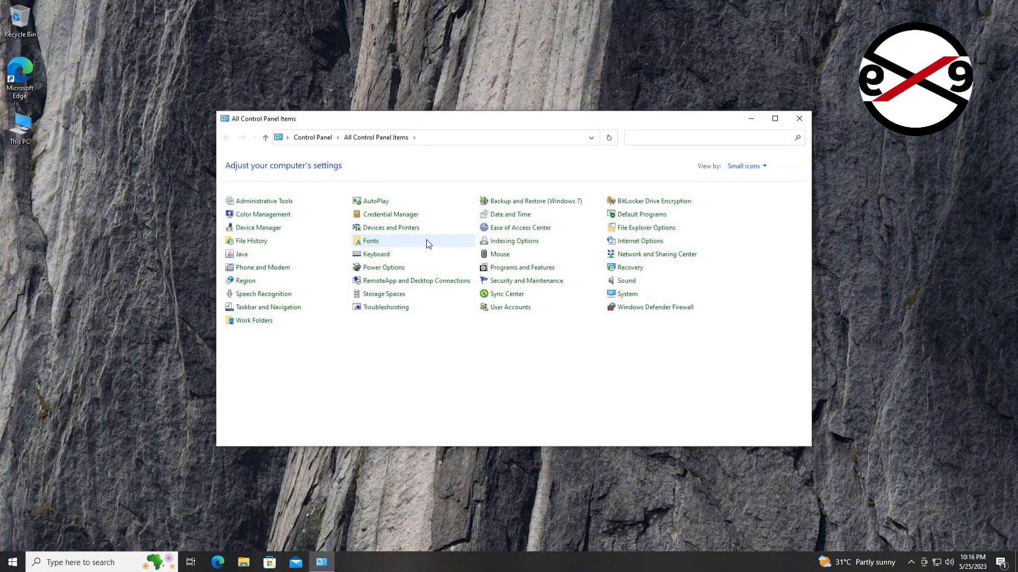
{"action": "left_click", "coordinate": [522, 269]}
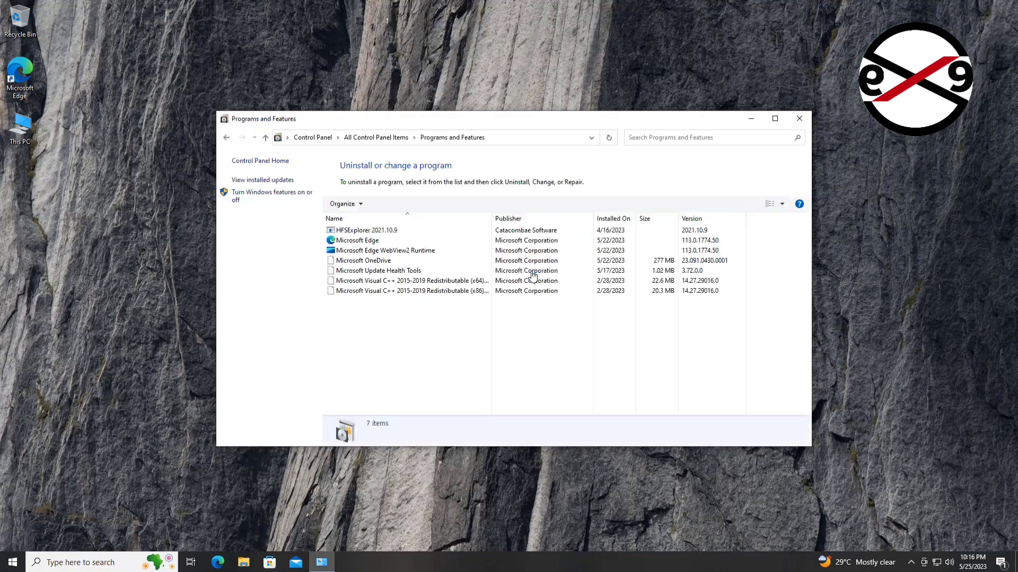
{"action": "left_click", "coordinate": [271, 195]}
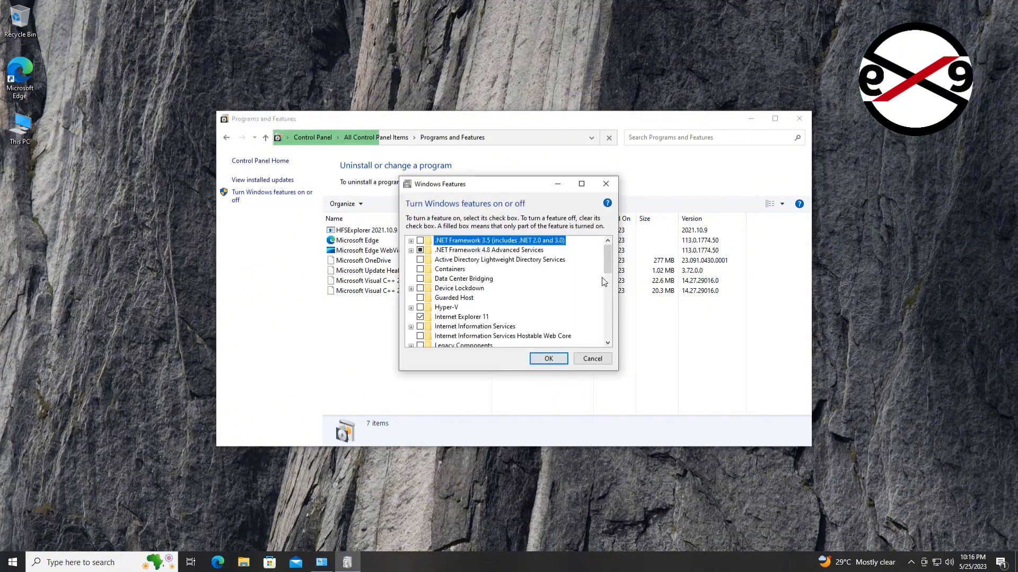
Step: Enable the SMB 1.0/CIFS File Sharing Support feature and restart the PC to finish installing it
{"action": "left_click", "coordinate": [606, 345]}
{"action": "left_click", "coordinate": [607, 346]}
{"action": "left_click", "coordinate": [606, 345]}
{"action": "left_click", "coordinate": [606, 345]}
{"action": "left_click", "coordinate": [606, 346]}
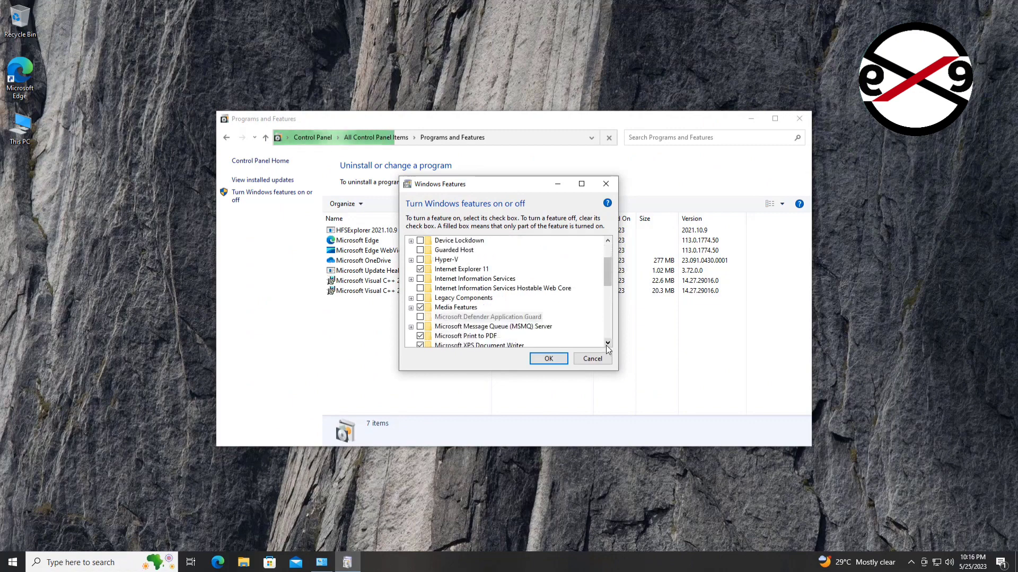
{"action": "left_click", "coordinate": [607, 343]}
{"action": "left_click", "coordinate": [607, 344]}
{"action": "left_click", "coordinate": [607, 343]}
{"action": "left_click", "coordinate": [607, 343]}
{"action": "left_click", "coordinate": [607, 343]}
{"action": "left_click", "coordinate": [606, 343]}
{"action": "left_click", "coordinate": [607, 343]}
{"action": "left_click", "coordinate": [607, 343]}
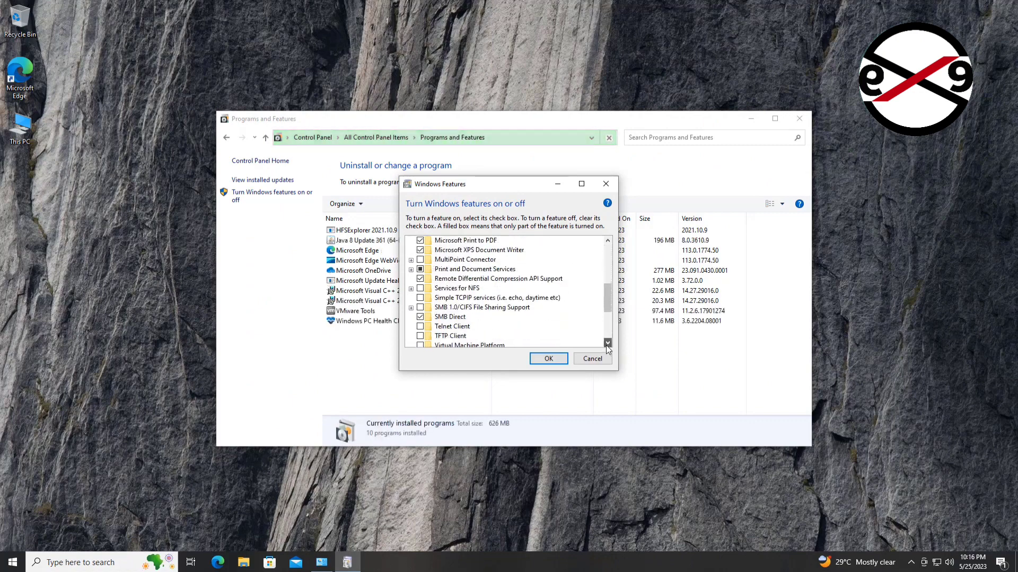
{"action": "left_click", "coordinate": [607, 344]}
{"action": "left_click", "coordinate": [607, 345]}
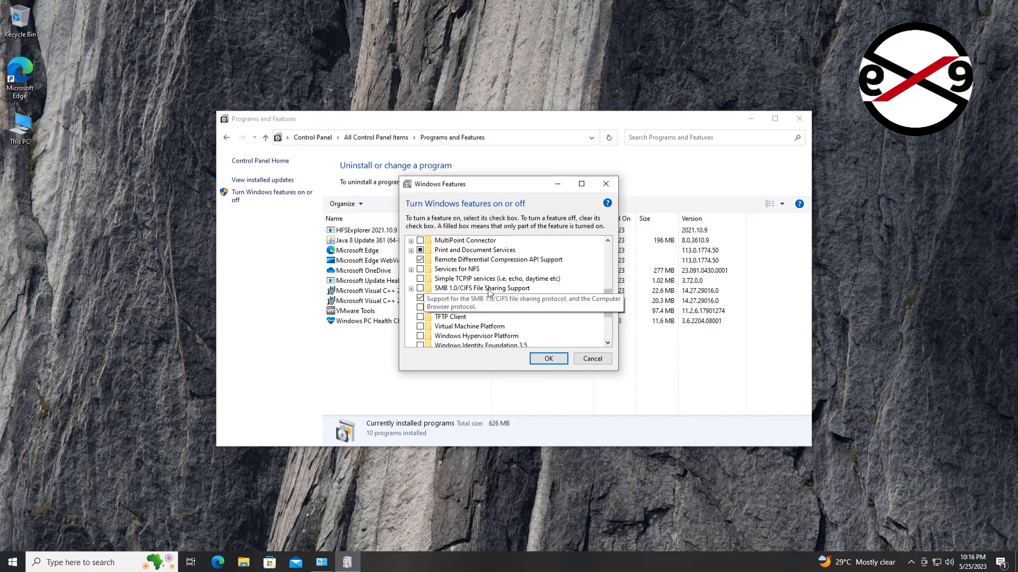
{"action": "left_click", "coordinate": [411, 290]}
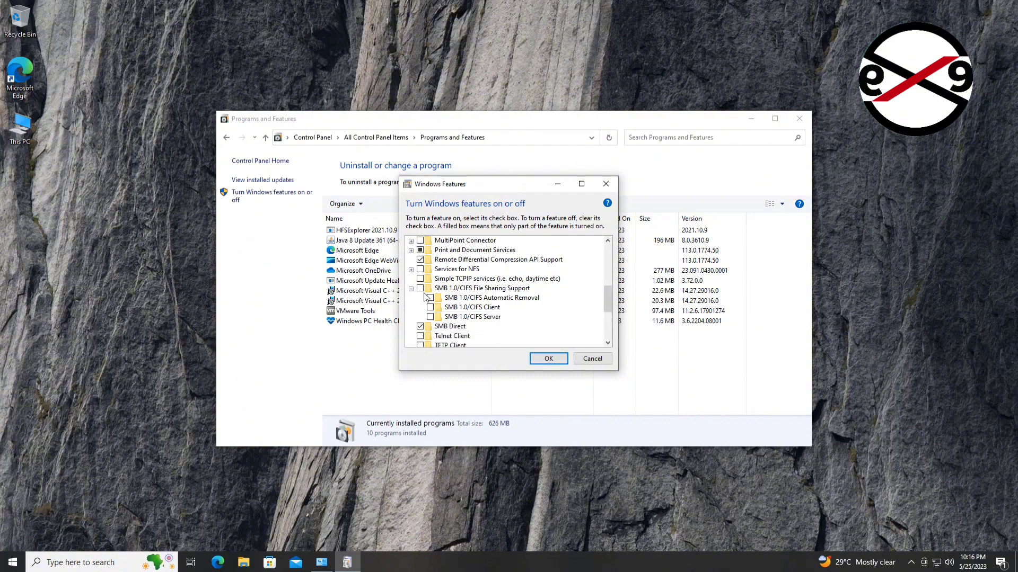
{"action": "left_click", "coordinate": [494, 291]}
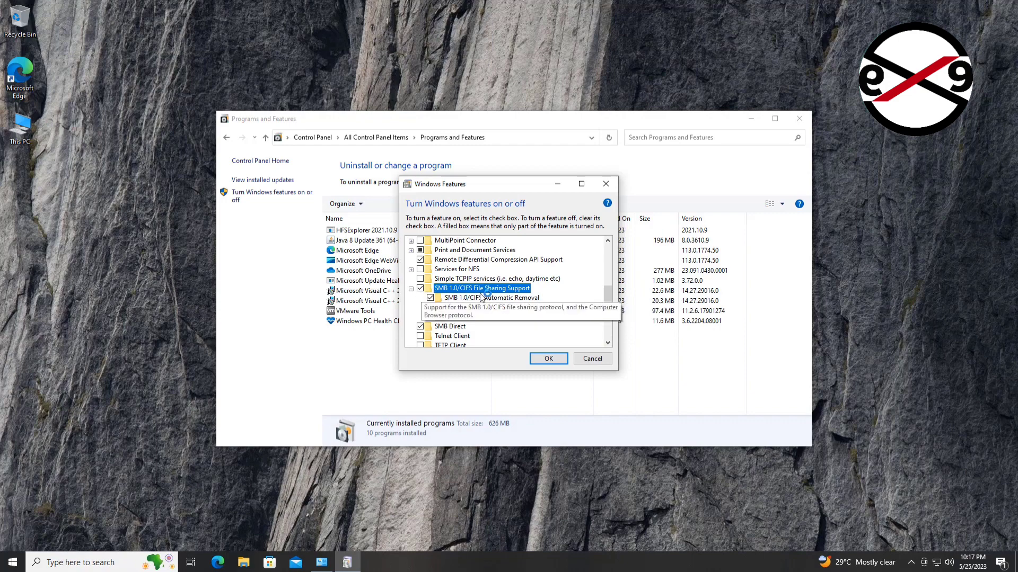
{"action": "left_click", "coordinate": [553, 358]}
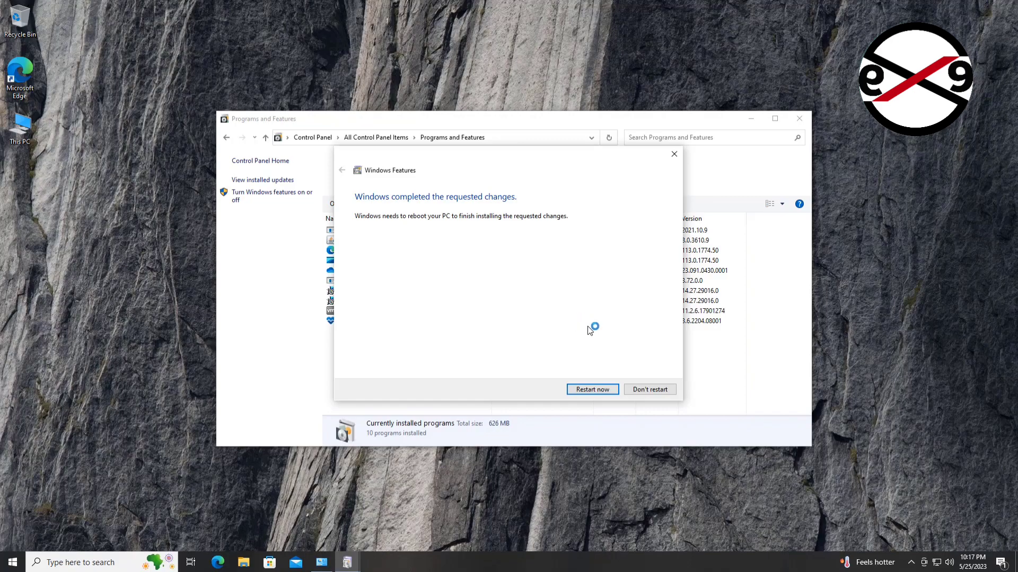
{"action": "left_click", "coordinate": [593, 390]}
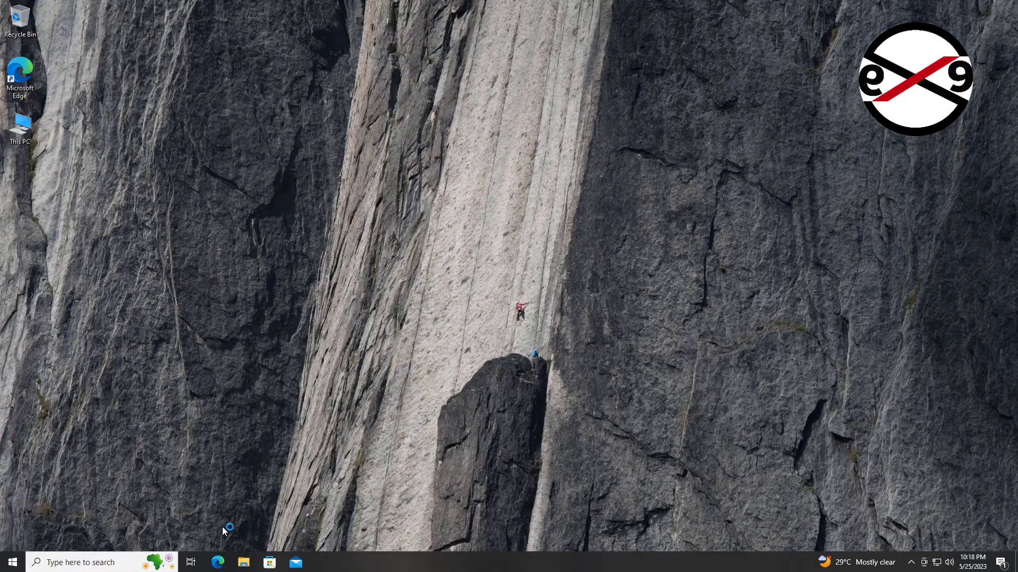
Step: Open the advanced sharing settings of the Network and Sharing Center in Control Panel
{"action": "left_click", "coordinate": [109, 566]}
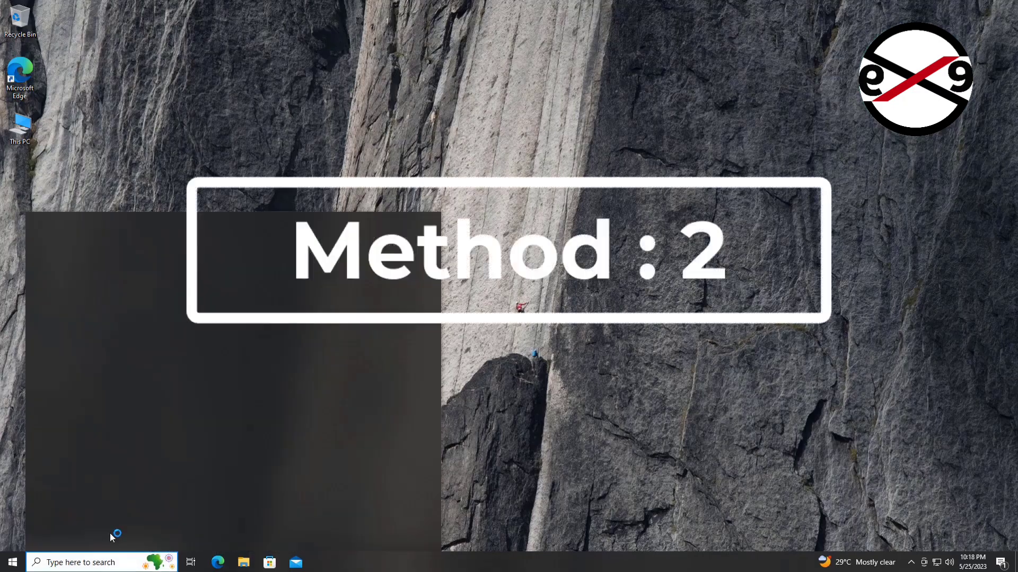
{"action": "type", "text": "control panel"}
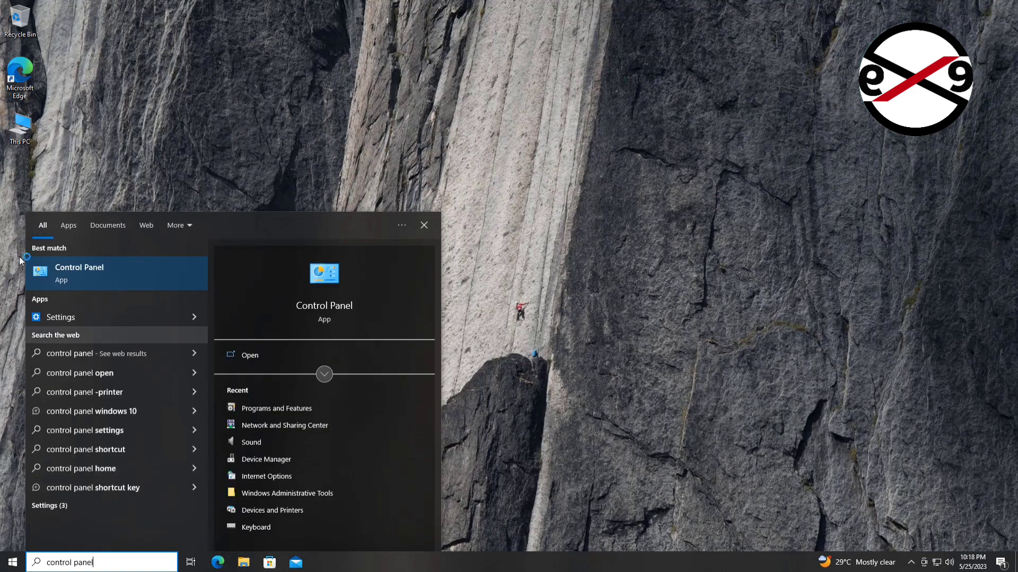
{"action": "left_click", "coordinate": [83, 262]}
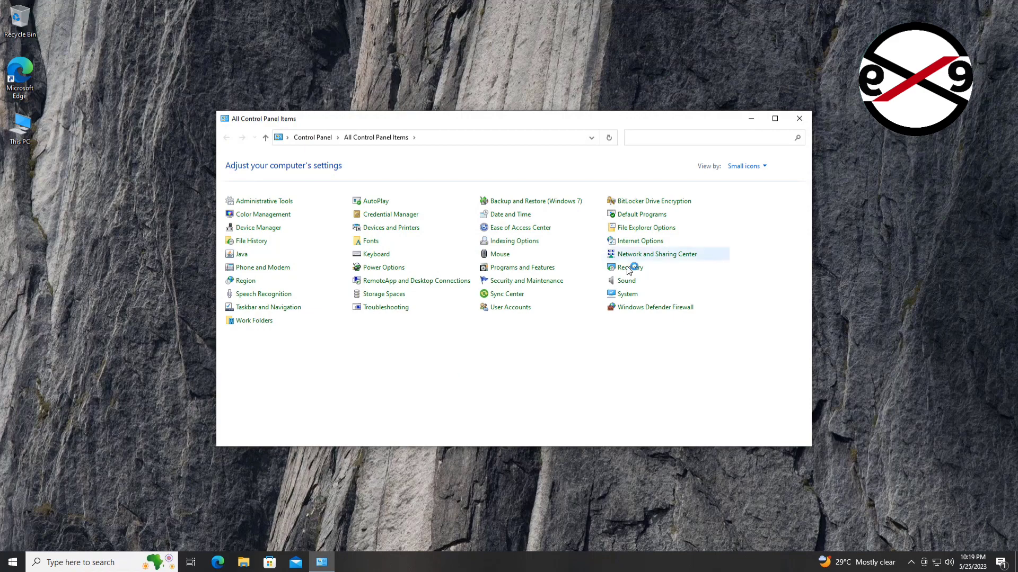
{"action": "left_click", "coordinate": [651, 255]}
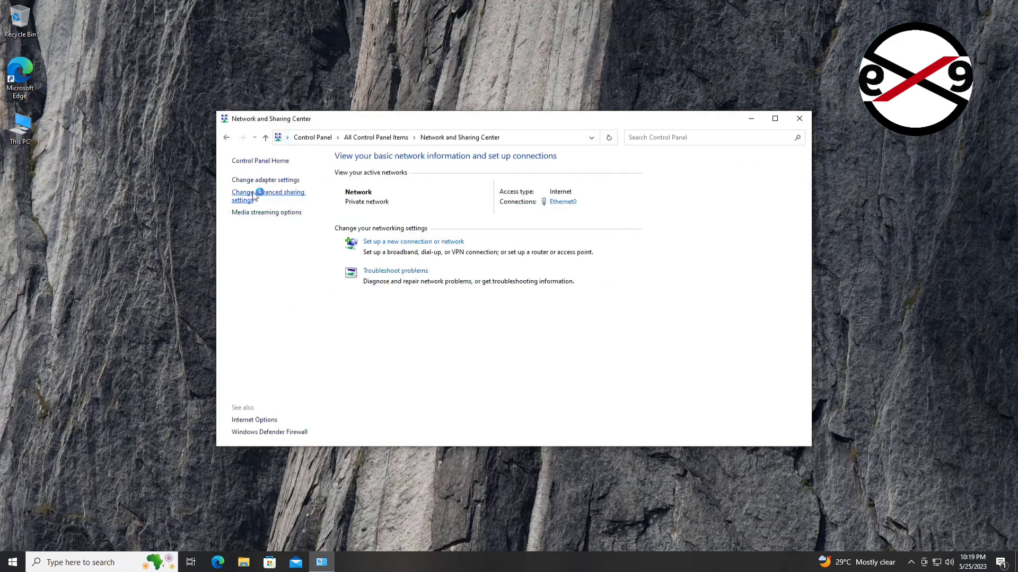
{"action": "left_click", "coordinate": [276, 190]}
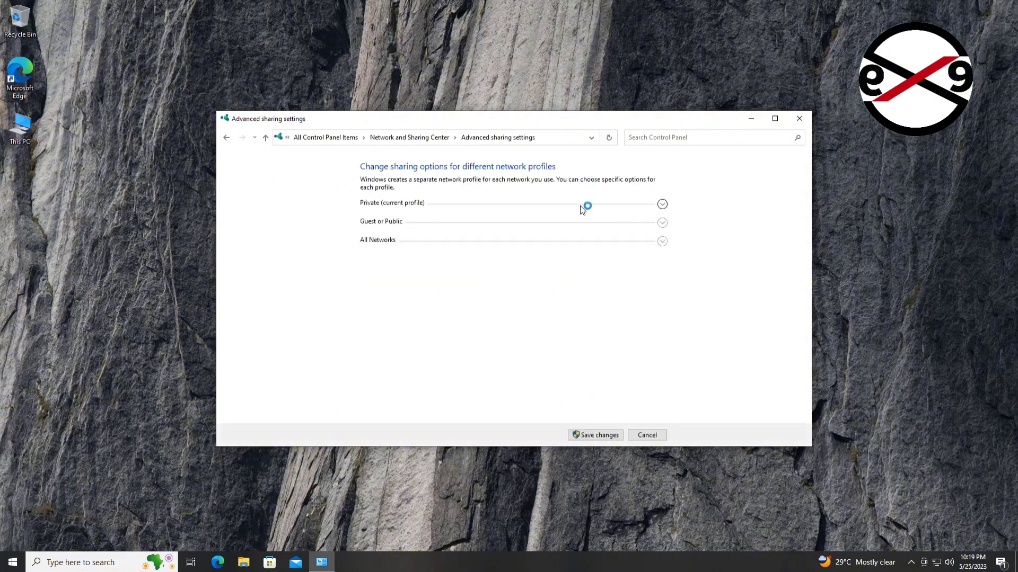
Step: For the private profile, turn on network discovery with automatic setup of connected devices, plus file and printer sharing
{"action": "left_click", "coordinate": [662, 204]}
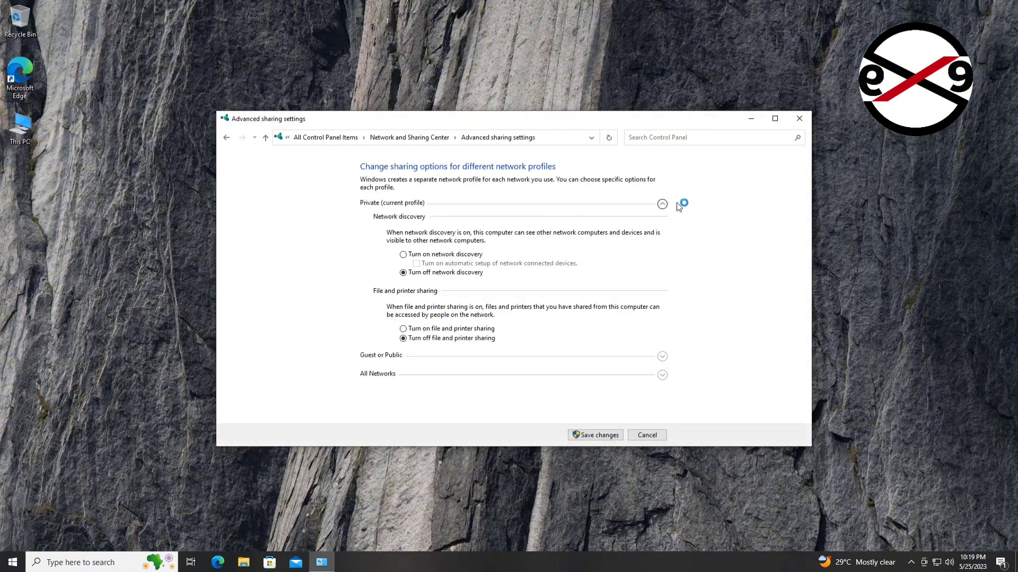
{"action": "left_click", "coordinate": [406, 257]}
{"action": "left_click", "coordinate": [417, 264]}
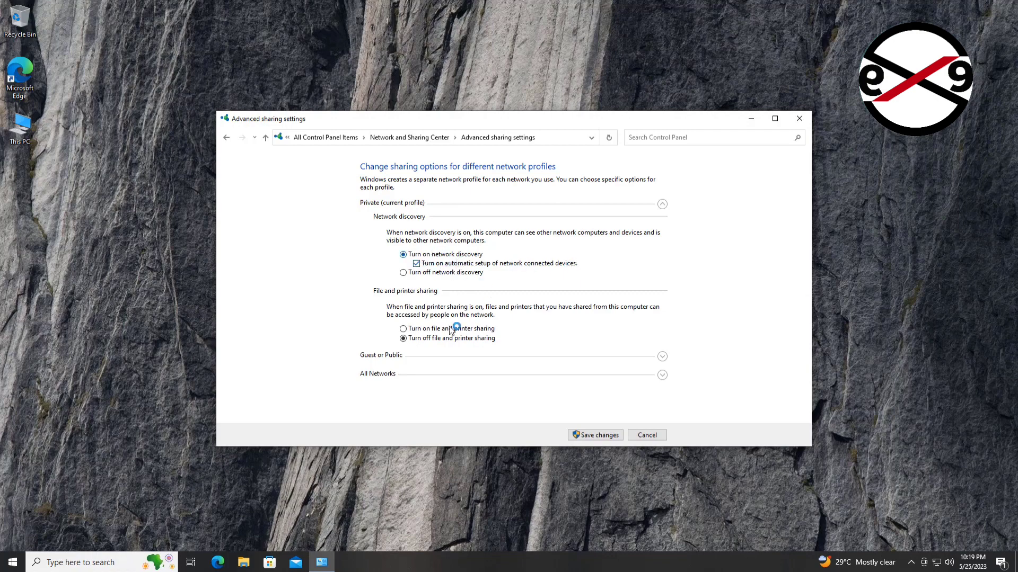
{"action": "left_click", "coordinate": [403, 329]}
{"action": "left_click", "coordinate": [797, 117]}
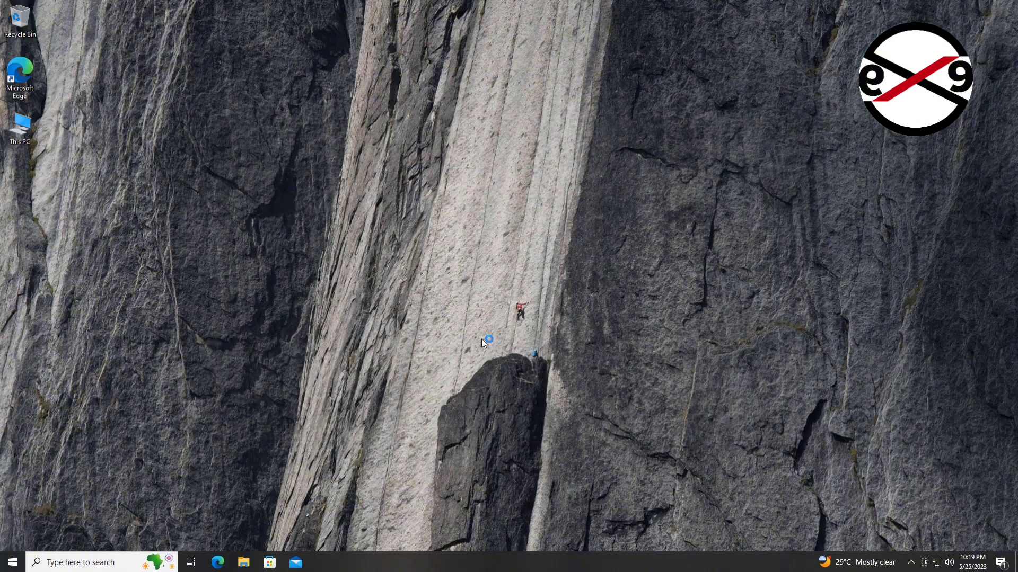
Step: Open the Windows Services console
{"action": "key", "text": "super+s"}
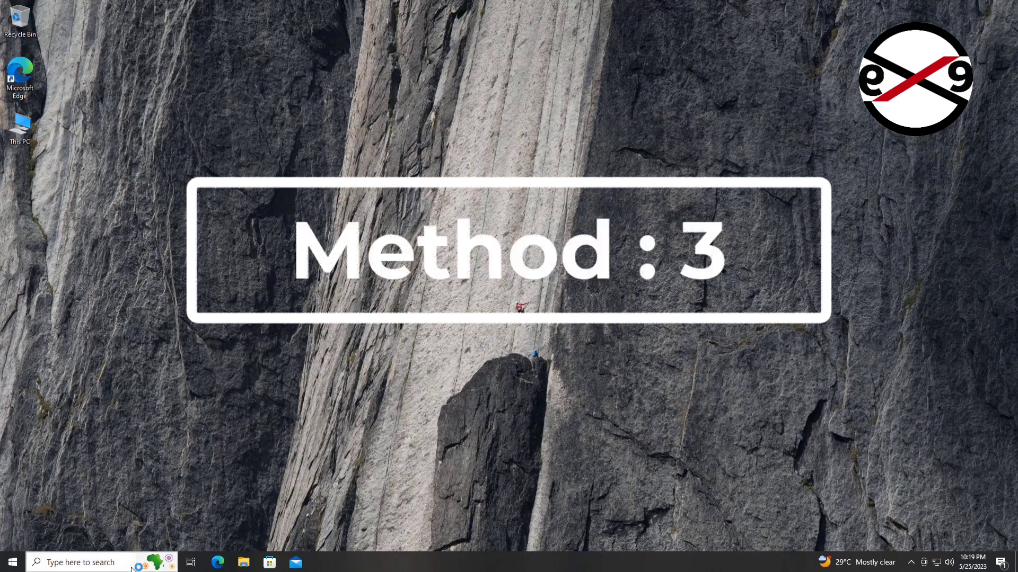
{"action": "type", "text": "services"}
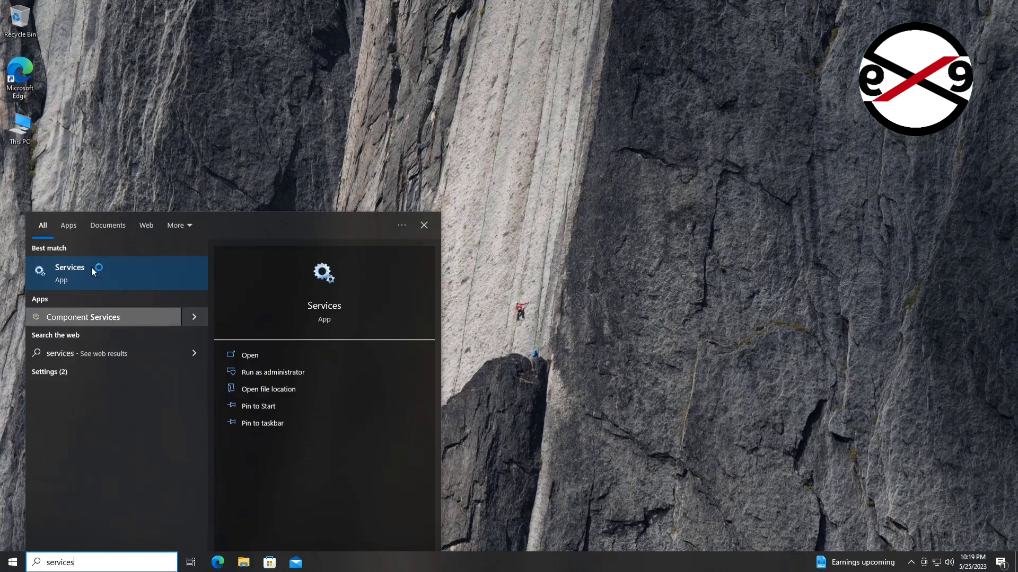
{"action": "left_click", "coordinate": [115, 268]}
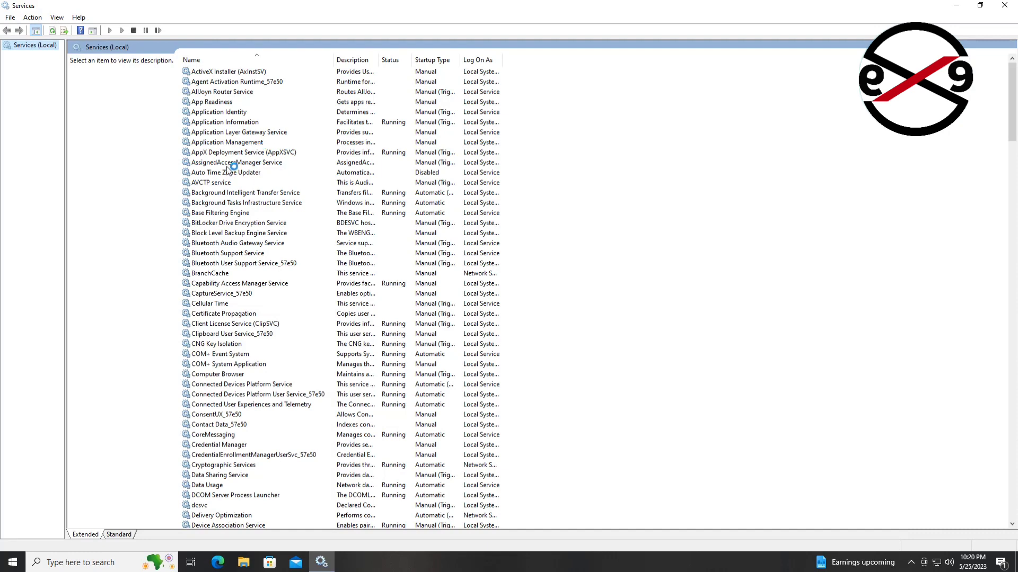
Step: Set the startup type of the Function Discovery Provider Host service to Automatic and apply it
{"action": "left_click", "coordinate": [217, 154]}
{"action": "key", "text": "f"}
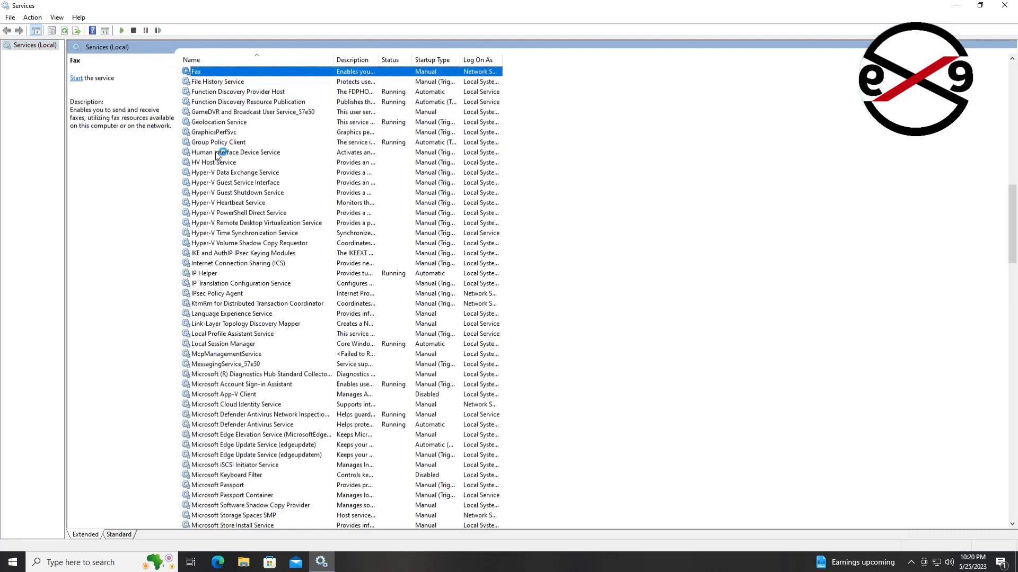
{"action": "left_click", "coordinate": [265, 93]}
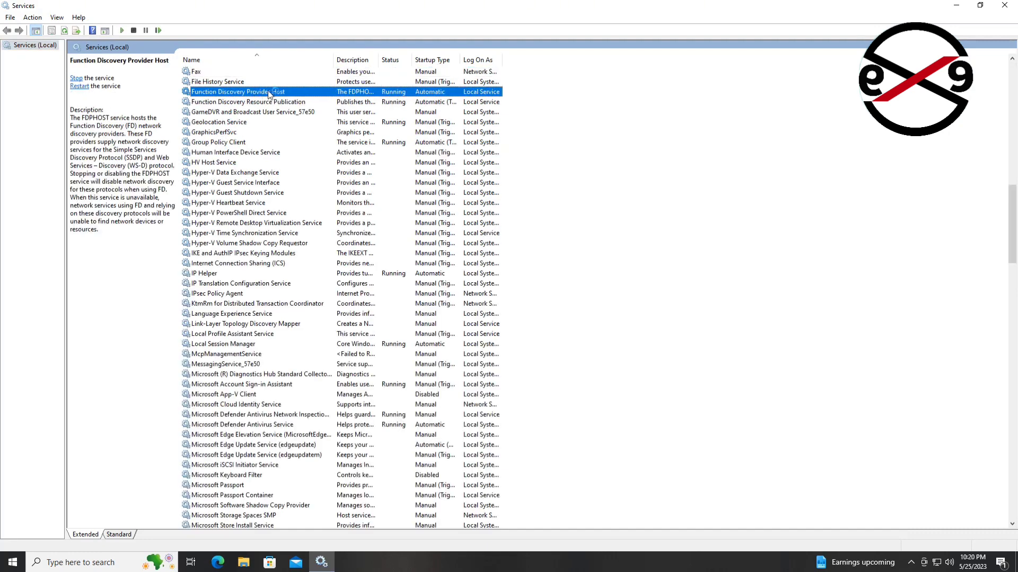
{"action": "double_click", "coordinate": [268, 92]}
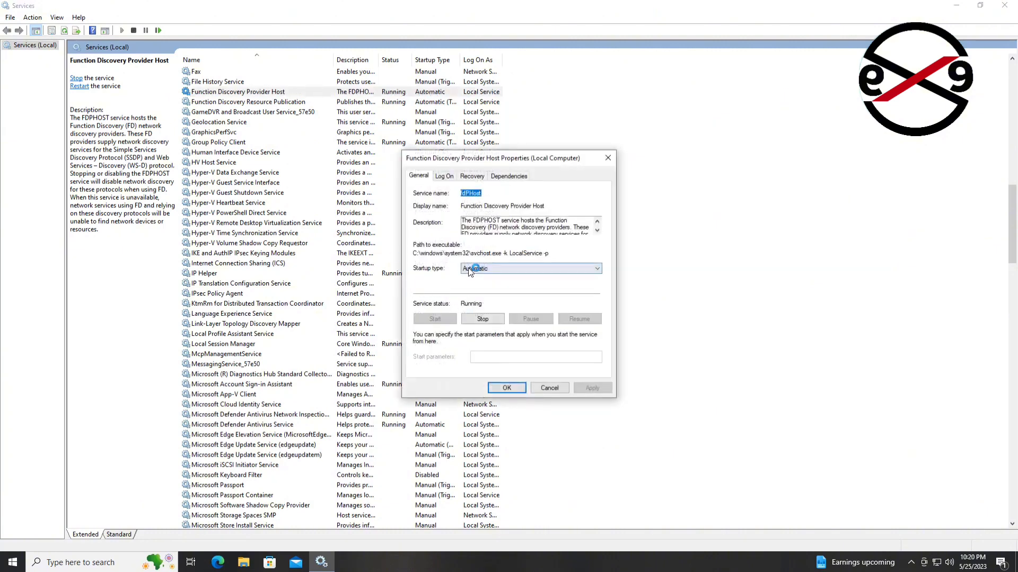
{"action": "left_click", "coordinate": [479, 269]}
{"action": "left_click", "coordinate": [481, 286]}
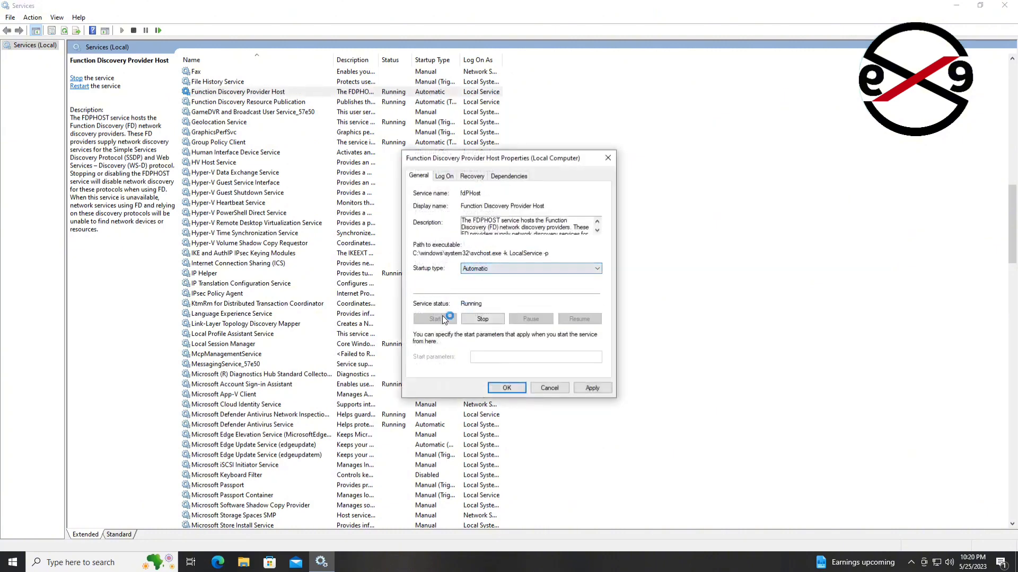
{"action": "left_click", "coordinate": [592, 388]}
{"action": "left_click", "coordinate": [498, 390]}
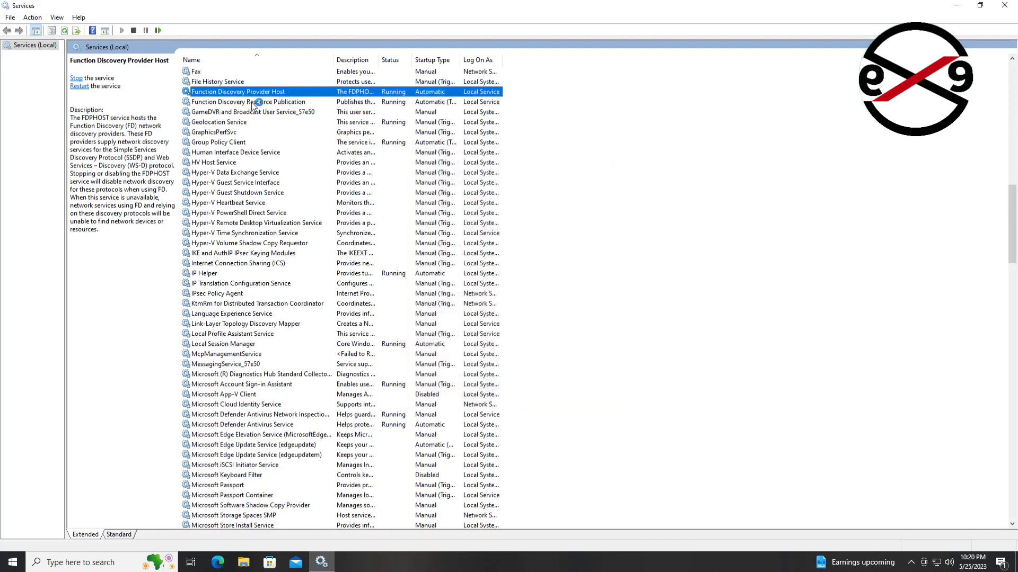
Step: Set the startup type of the Function Discovery Resource Publication service to Automatic and apply it
{"action": "left_click", "coordinate": [275, 102]}
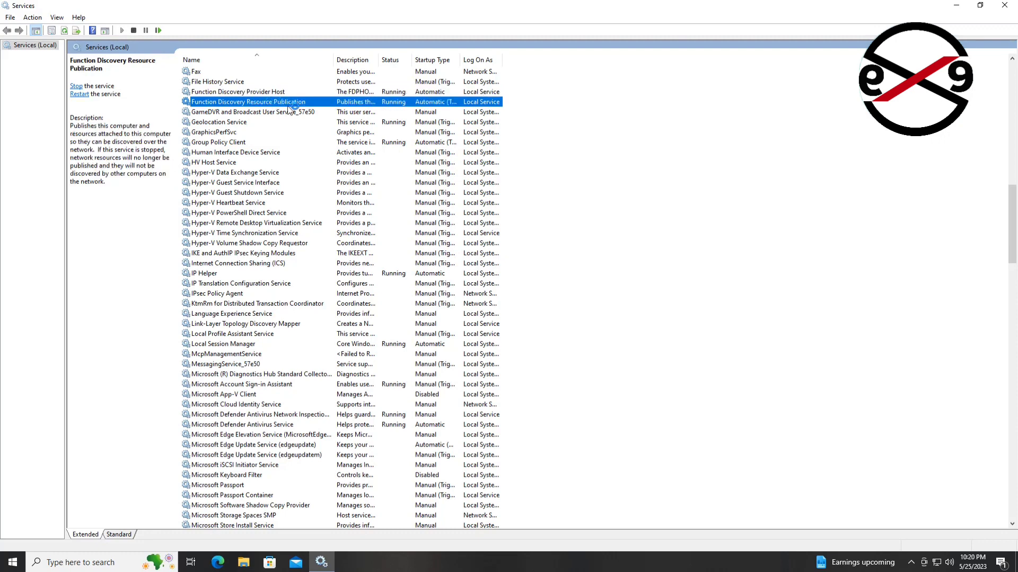
{"action": "double_click", "coordinate": [291, 105]}
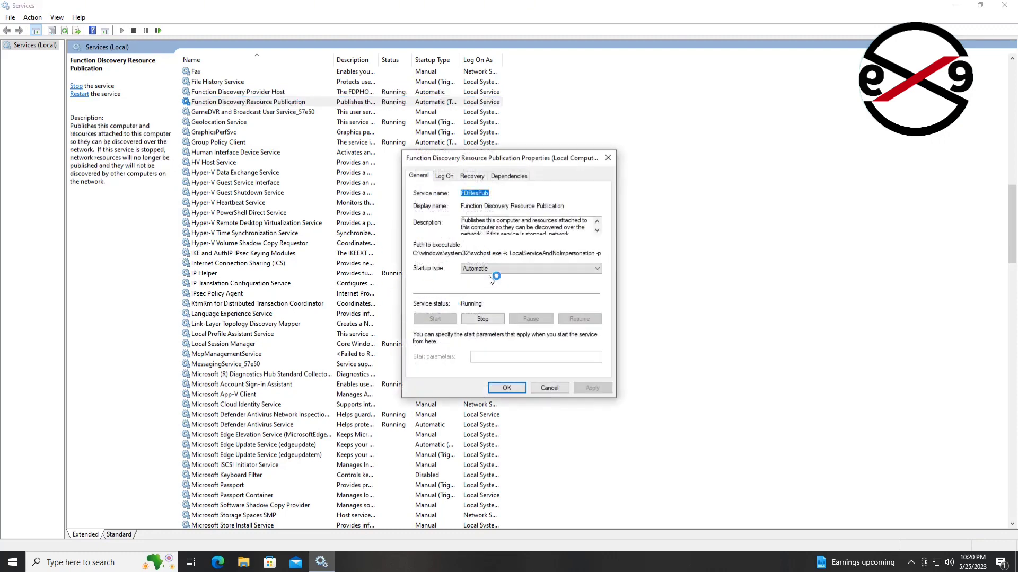
{"action": "left_click", "coordinate": [492, 269]}
{"action": "left_click", "coordinate": [485, 278]}
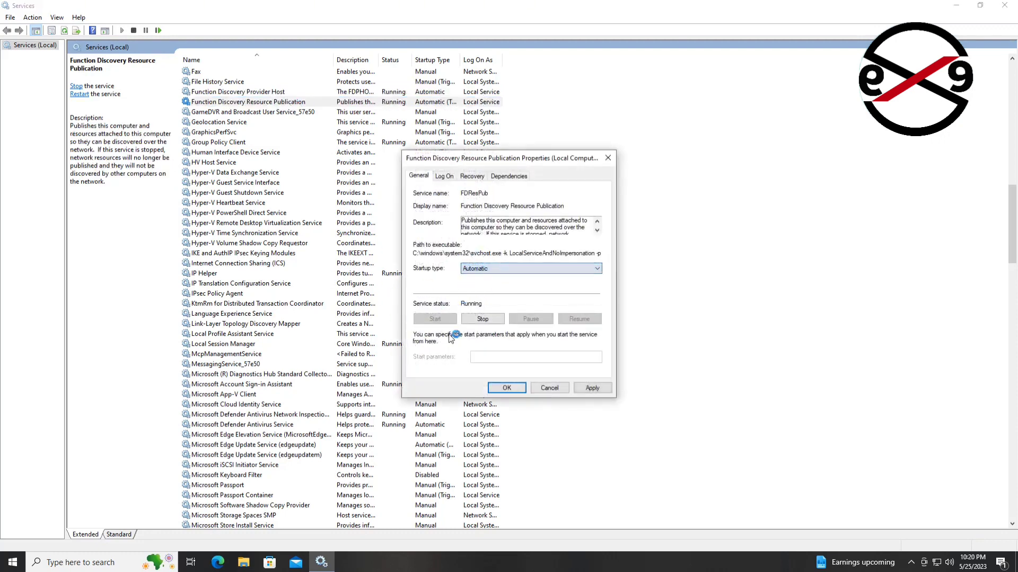
{"action": "left_click", "coordinate": [592, 387]}
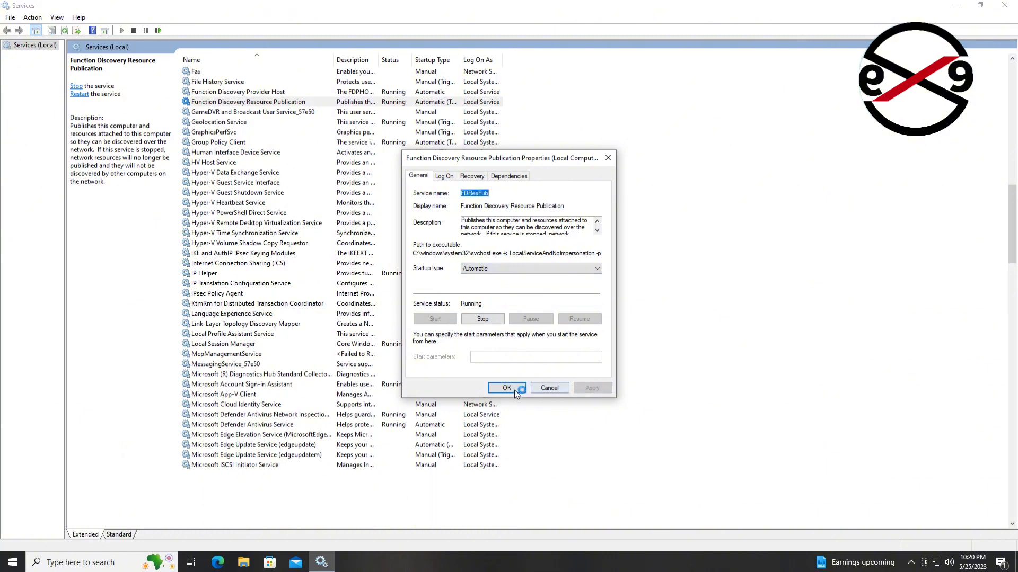
{"action": "left_click", "coordinate": [513, 389]}
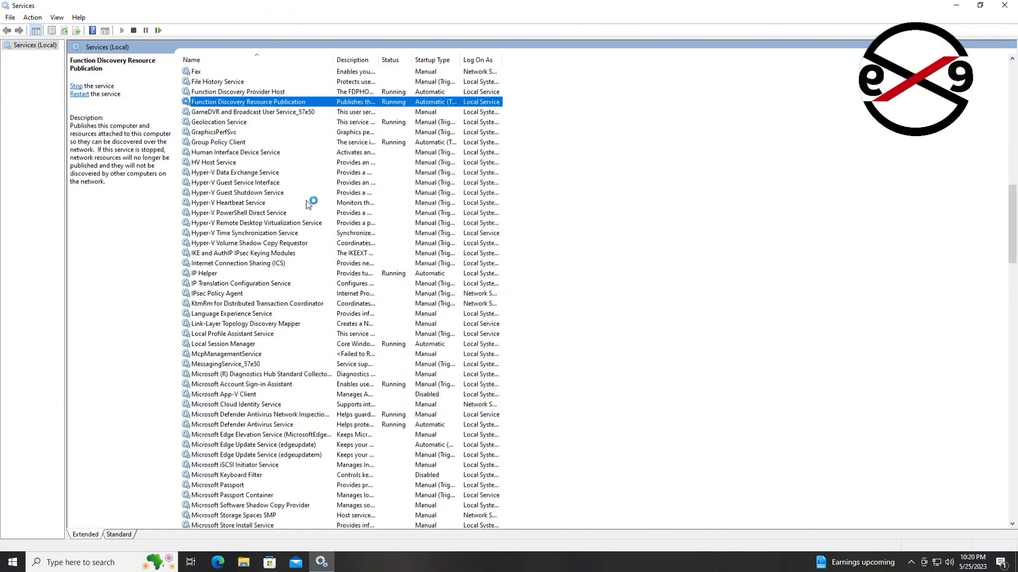
Step: Set the startup type of the SSDP Discovery service to Automatic and confirm its properties
{"action": "left_click", "coordinate": [265, 203]}
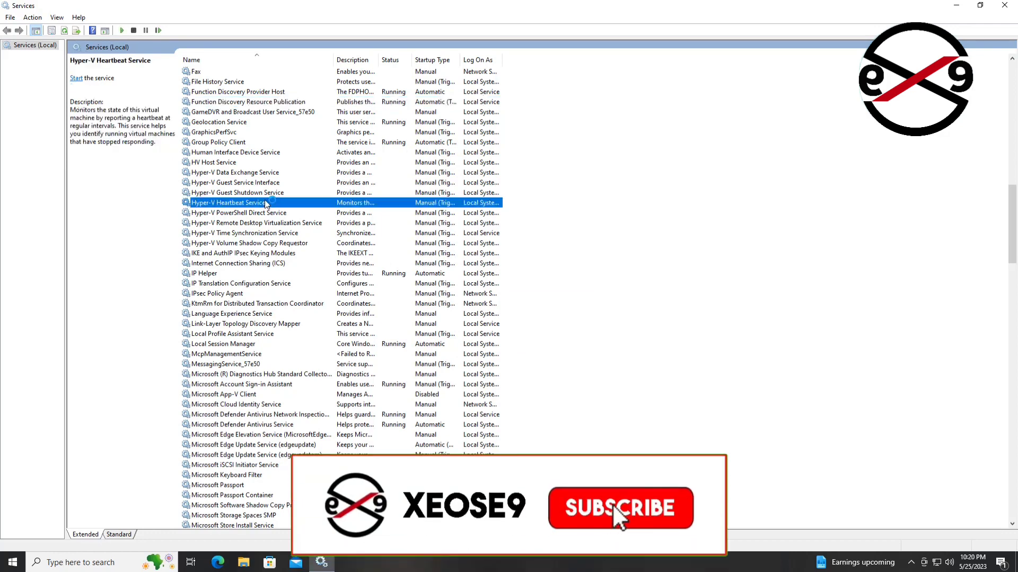
{"action": "key", "text": "s"}
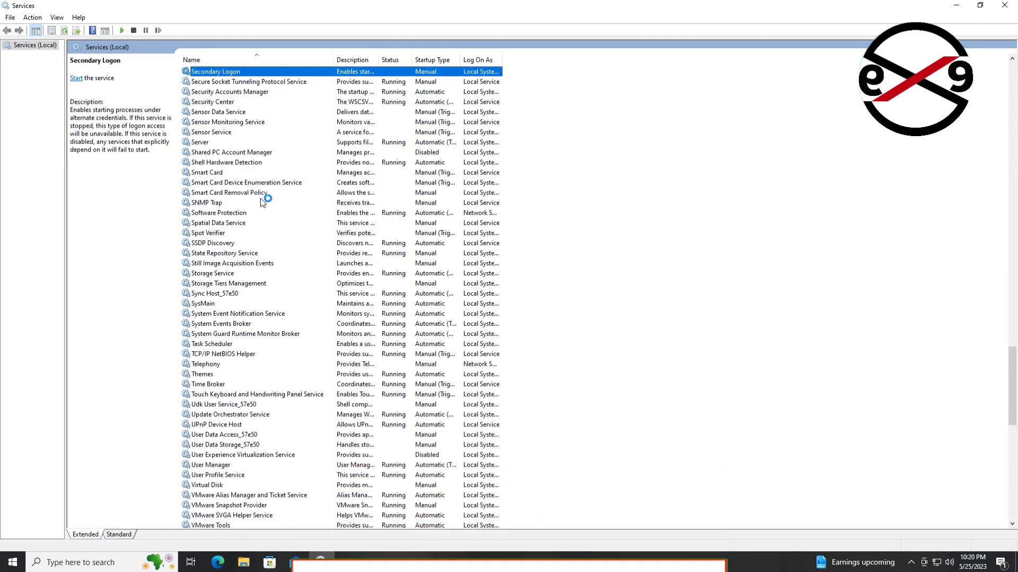
{"action": "left_click", "coordinate": [244, 244]}
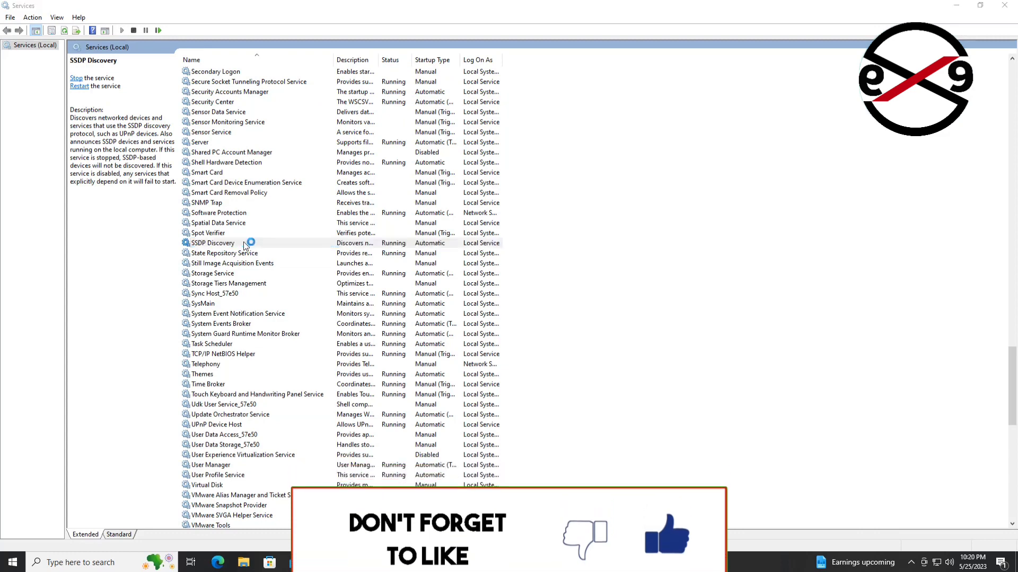
{"action": "left_click", "coordinate": [503, 269]}
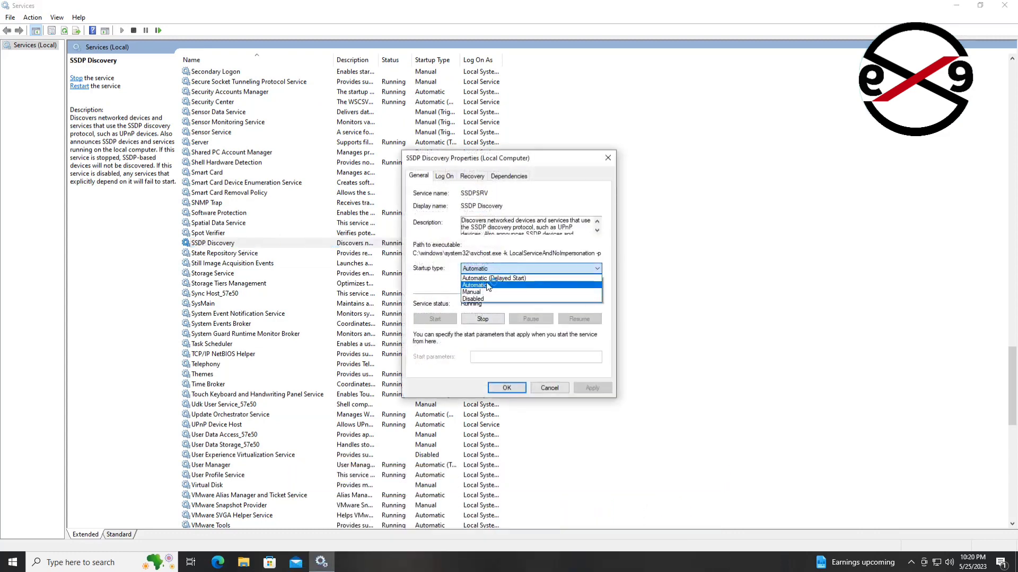
{"action": "left_click", "coordinate": [488, 286]}
{"action": "left_click", "coordinate": [506, 388]}
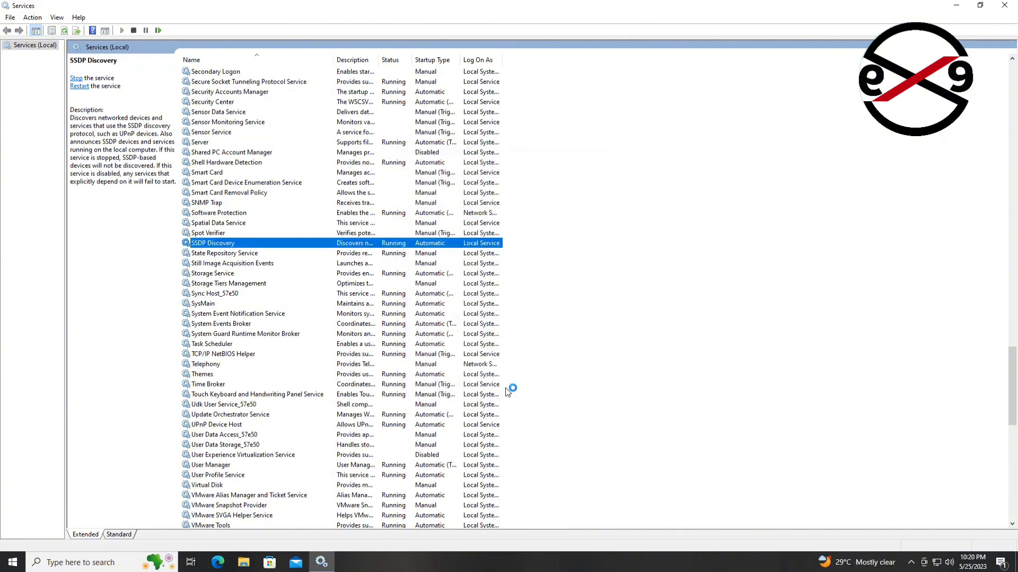
Step: Set the startup type of the UPnP Device Host service to Automatic, apply it and close its properties
{"action": "key", "text": "u"}
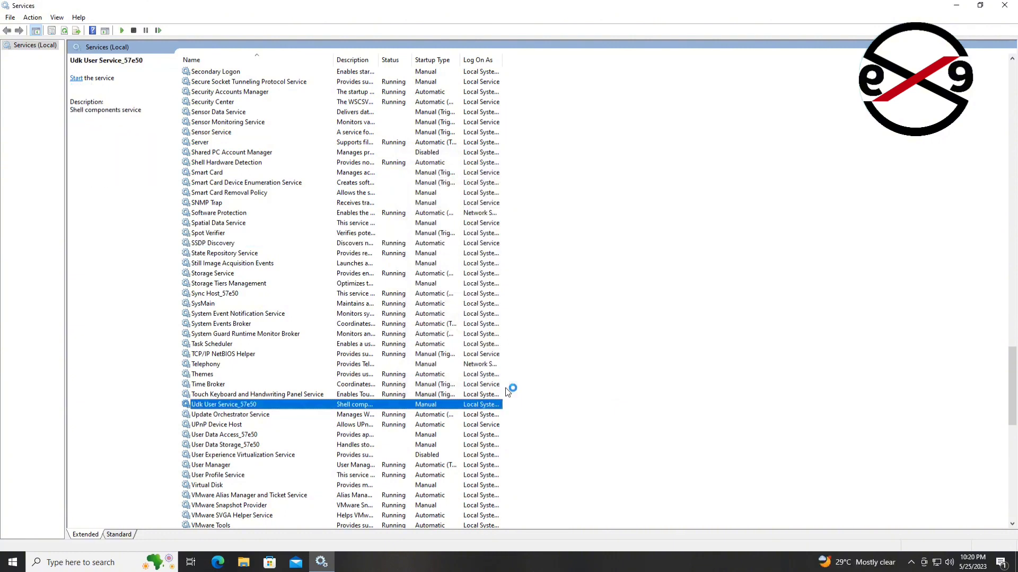
{"action": "left_click", "coordinate": [225, 426]}
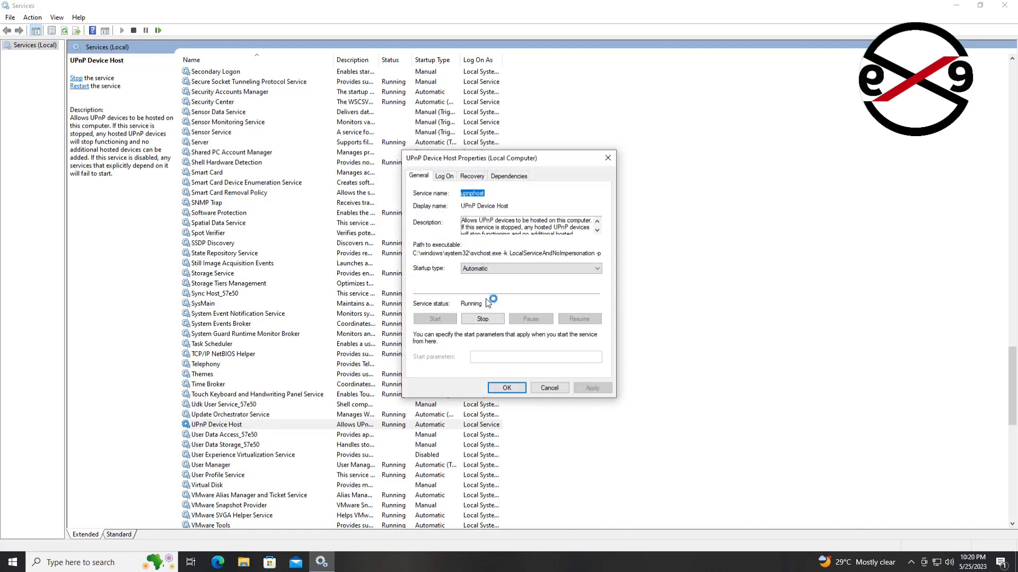
{"action": "left_click", "coordinate": [520, 268]}
{"action": "left_click", "coordinate": [481, 284]}
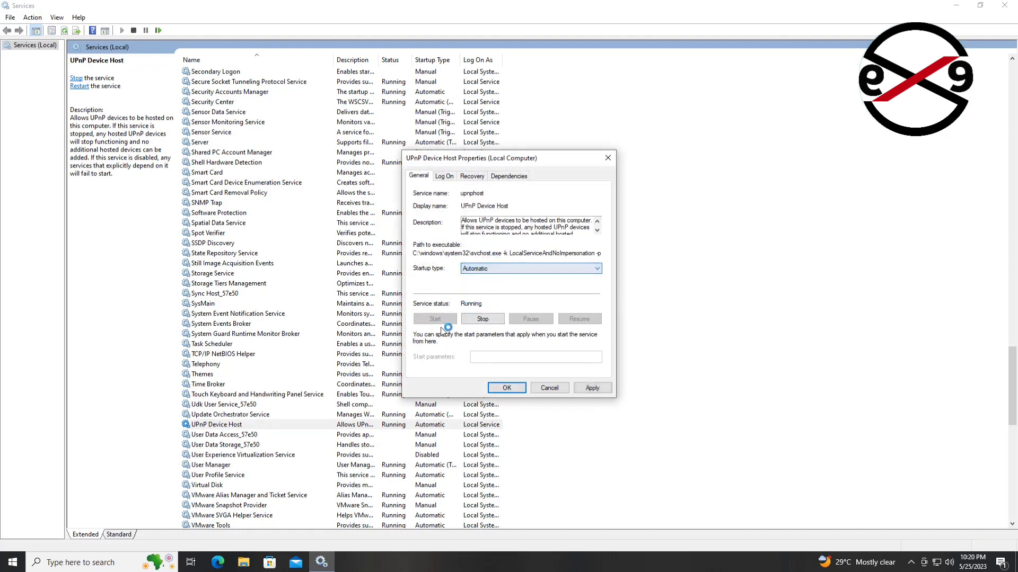
{"action": "left_click", "coordinate": [583, 387]}
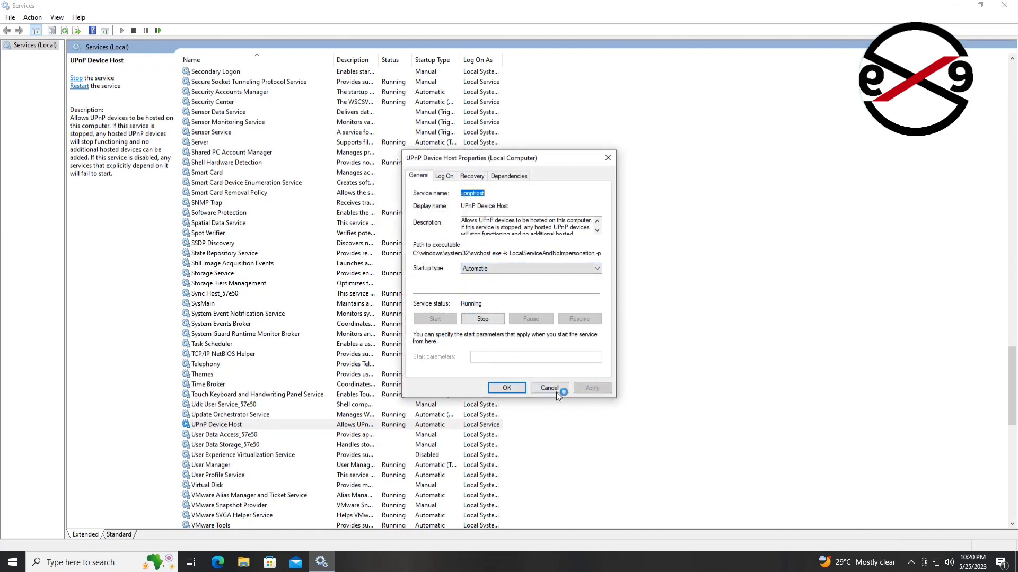
{"action": "left_click", "coordinate": [507, 388]}
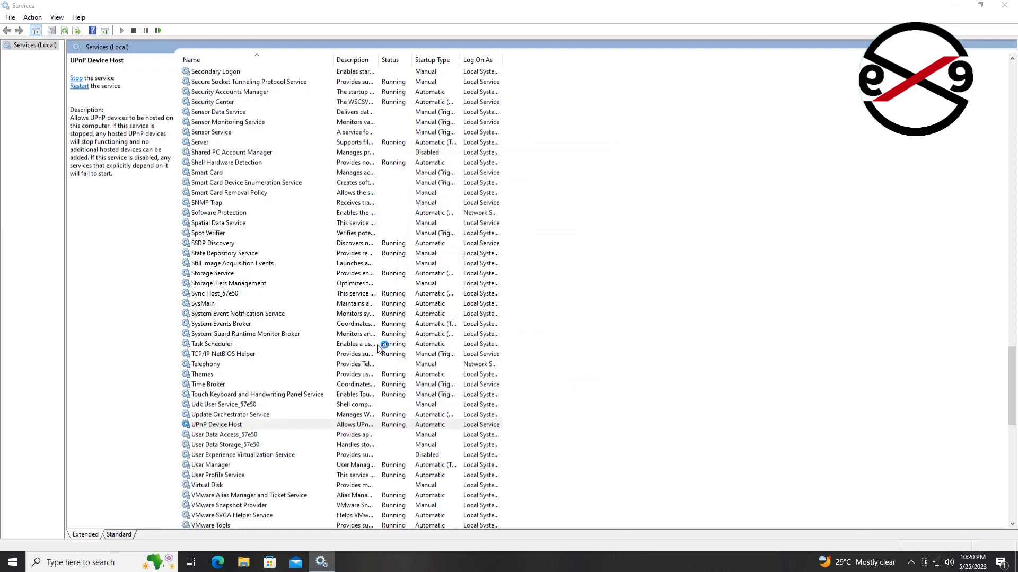
Step: Close the Services console and restart the computer
{"action": "left_click", "coordinate": [1005, 5]}
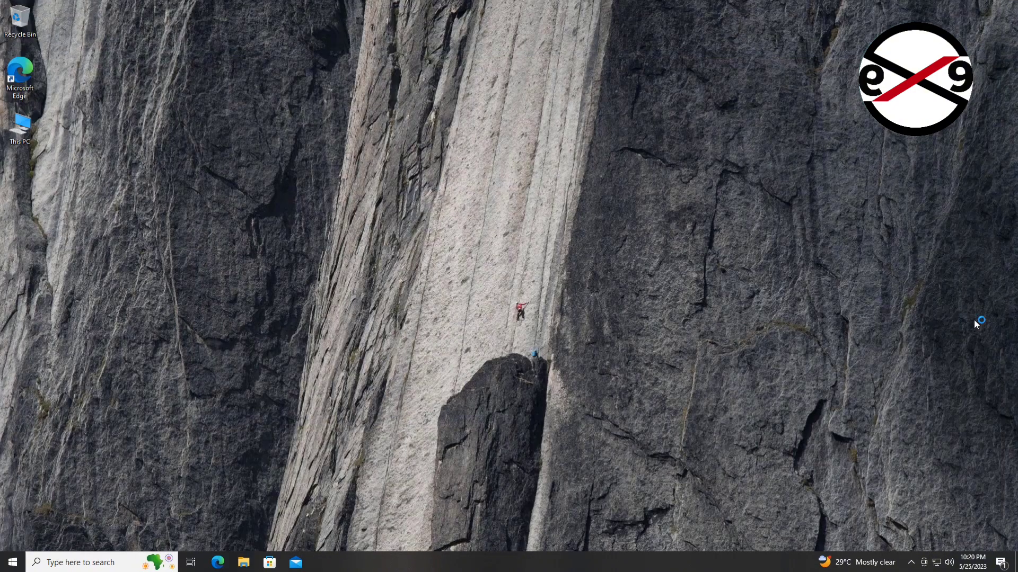
{"action": "left_click", "coordinate": [13, 562]}
{"action": "left_click", "coordinate": [13, 539]}
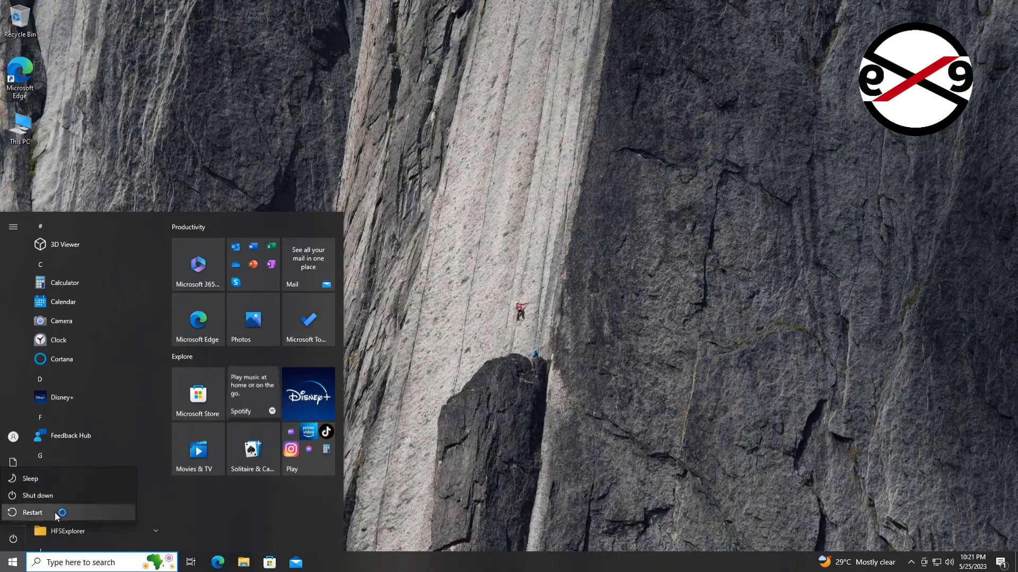
{"action": "left_click", "coordinate": [29, 515]}
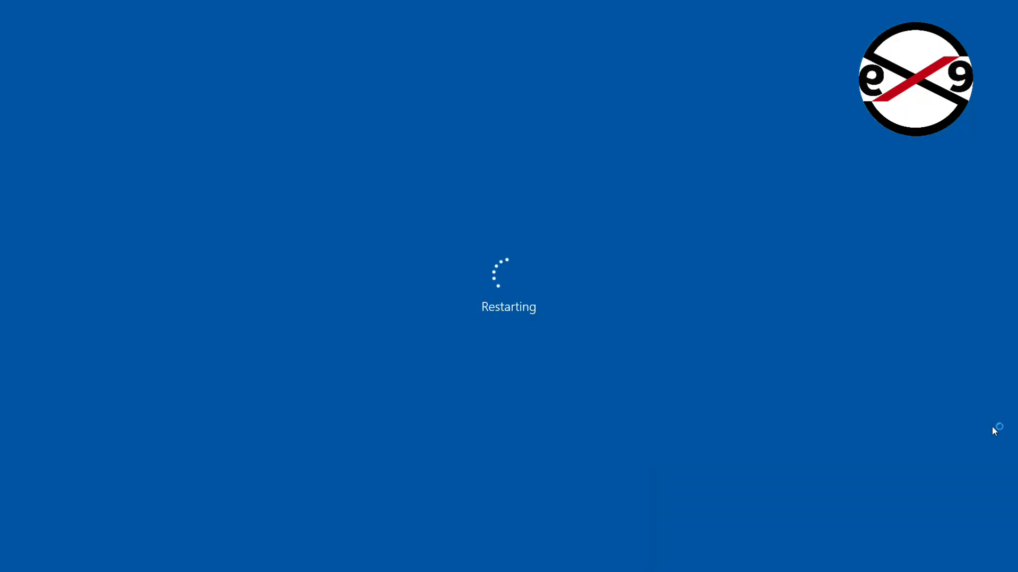